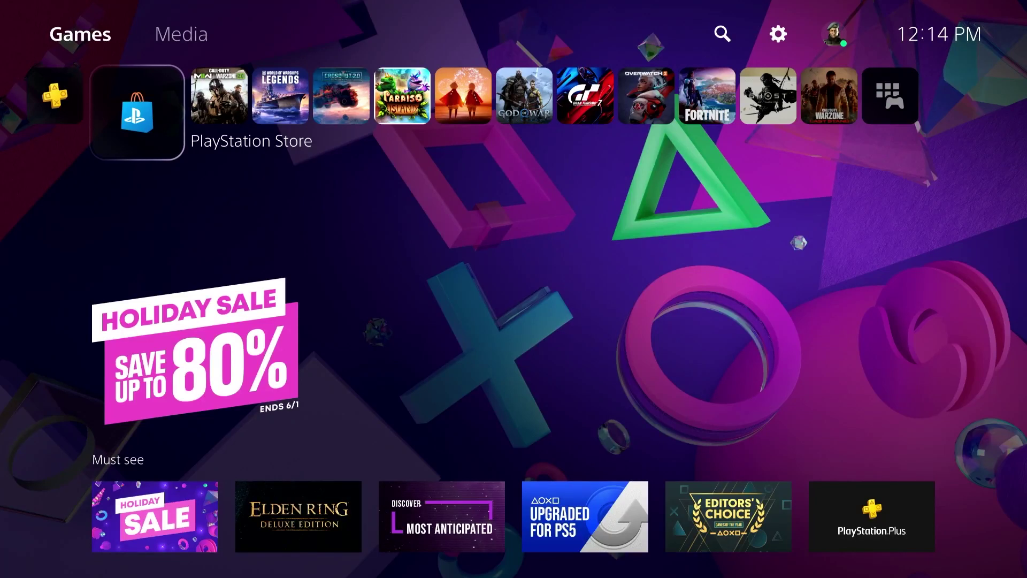
Open Settings from the home screen's top bar and move down toward Users and Accounts.
key("Up")
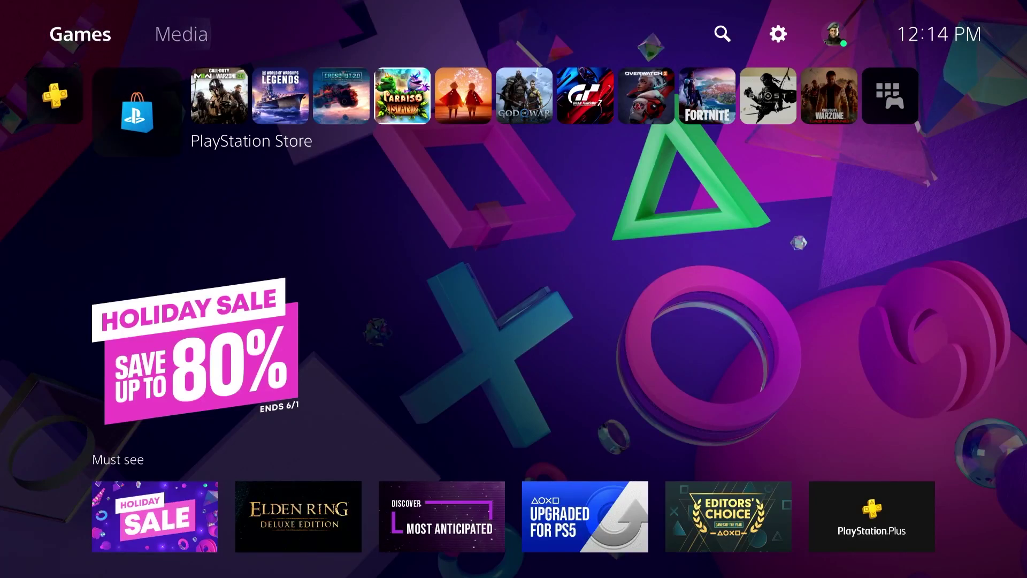
key("Right")
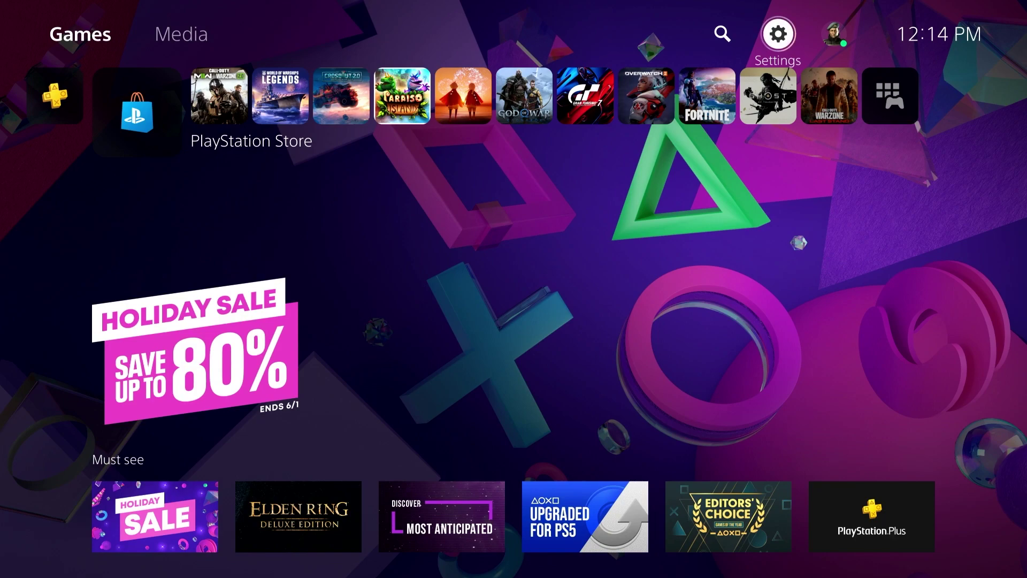
key("Return")
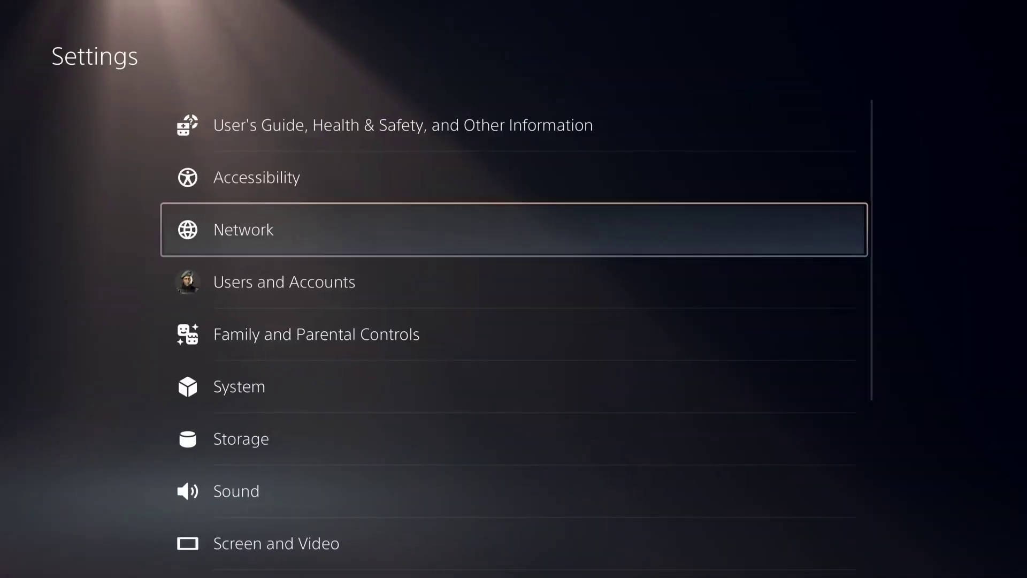
key("Down")
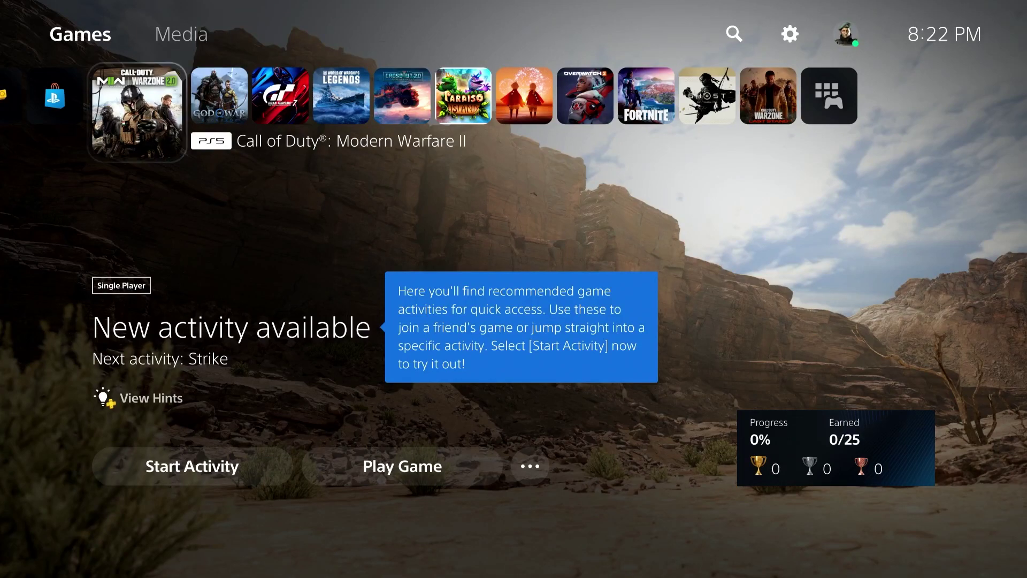
key("super")
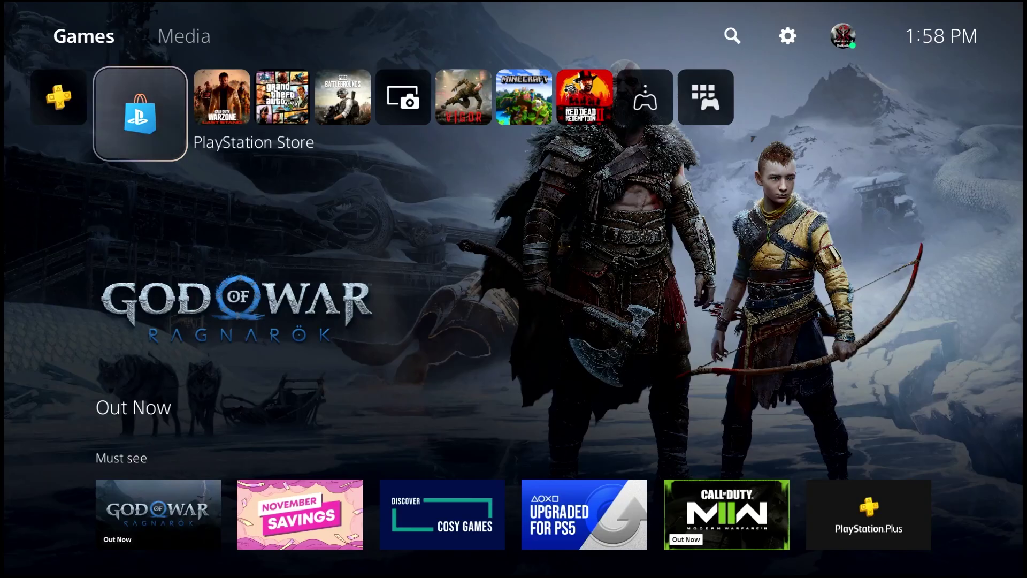
Open the console Settings from the home screen's top bar.
key("Up")
key("Right")
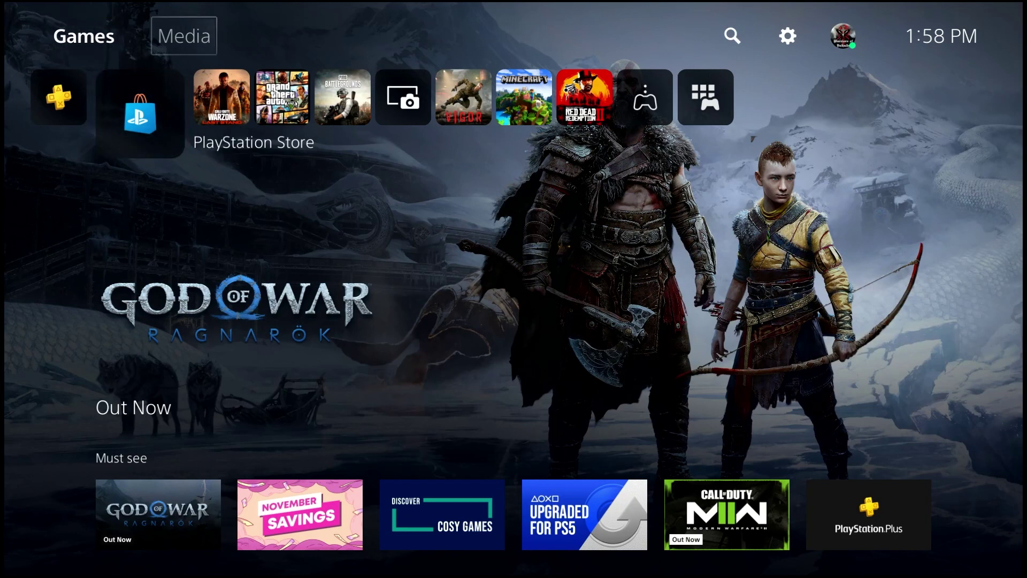
key("Right")
key("Return")
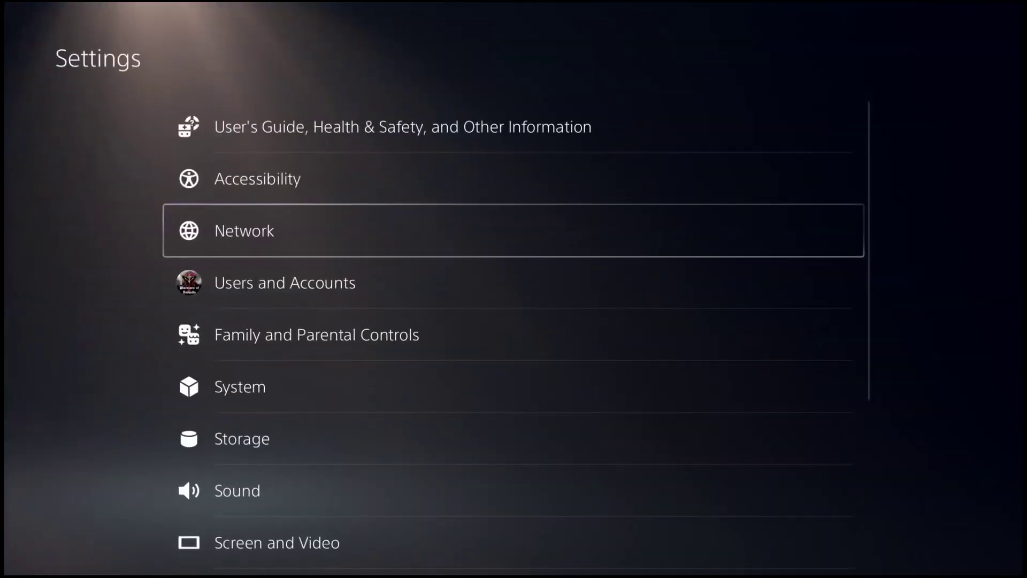
Run Test Internet Connection from the Network settings.
key("Return")
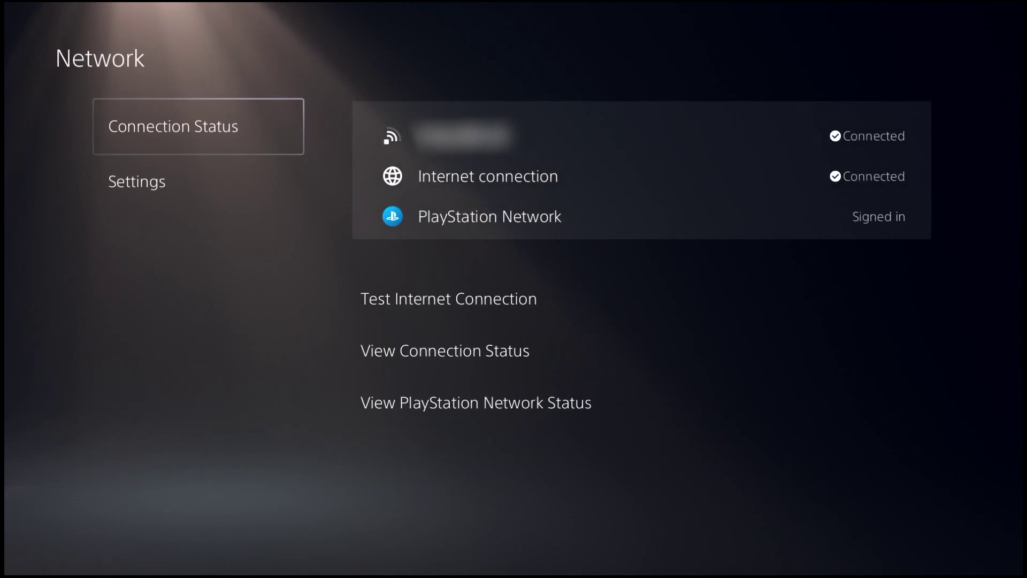
key("Right")
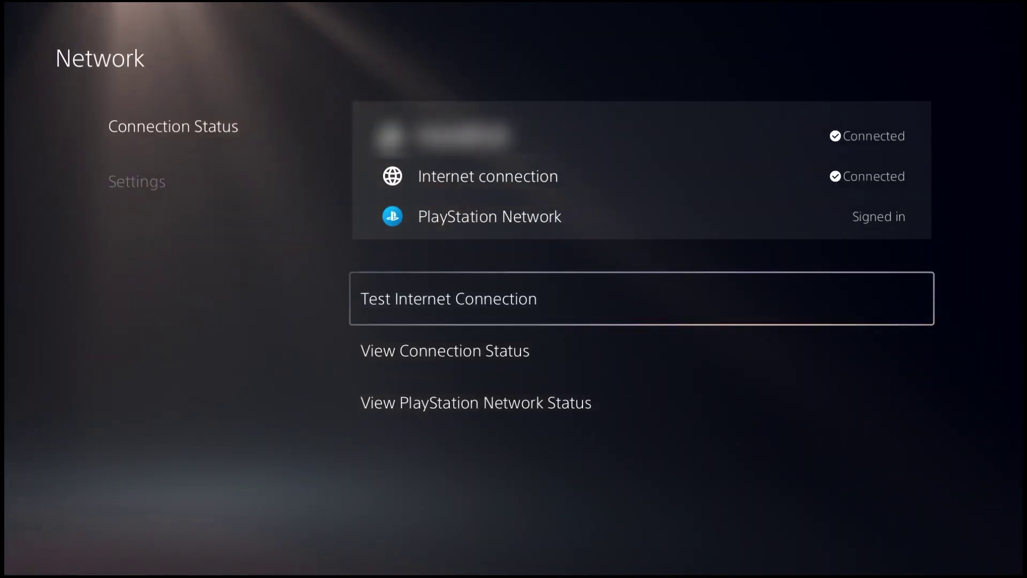
key("Return")
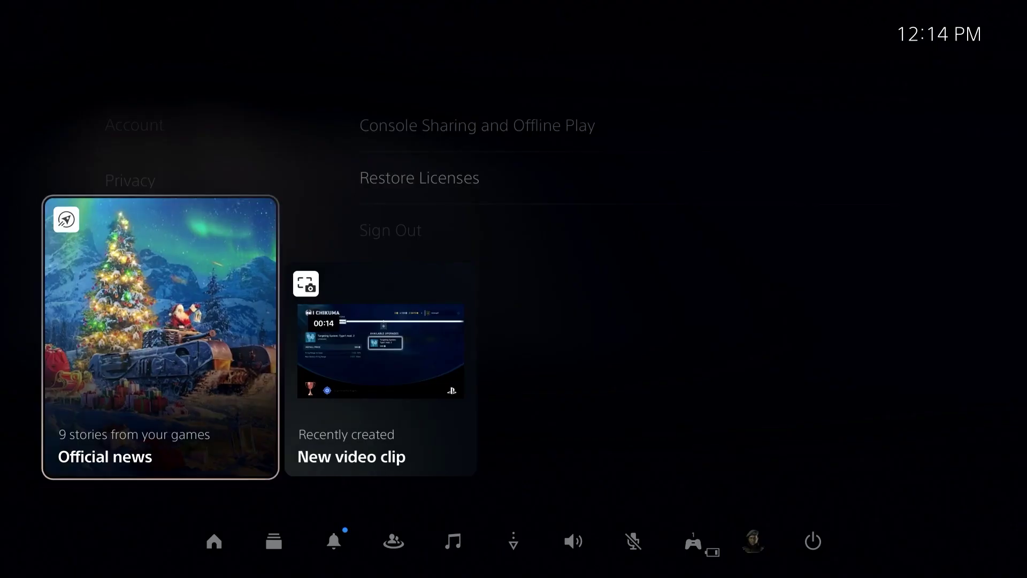
Return to the games home screen and open Settings again.
key("Down")
key("Return")
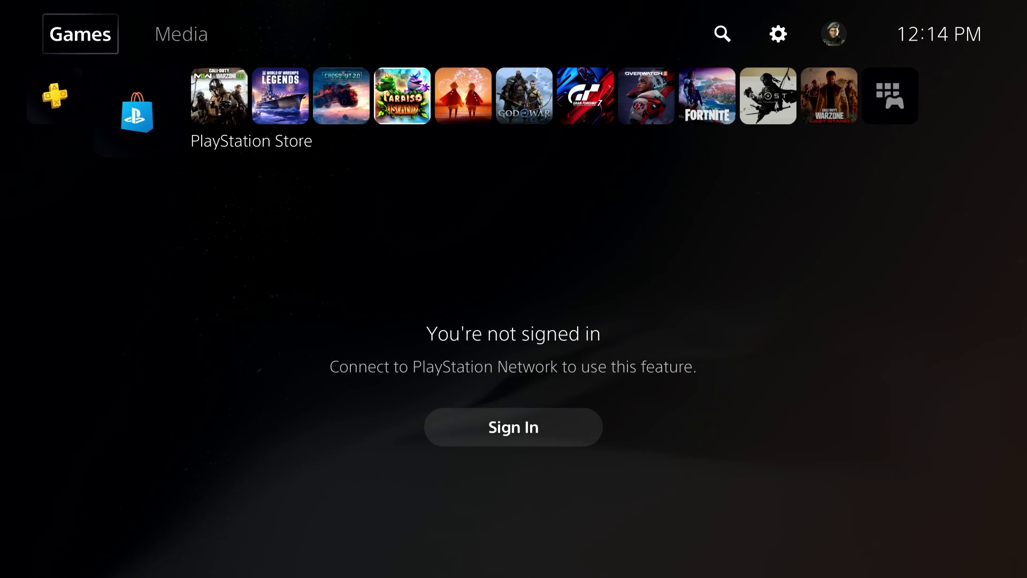
key("Right")
key("Right")
key("Right")
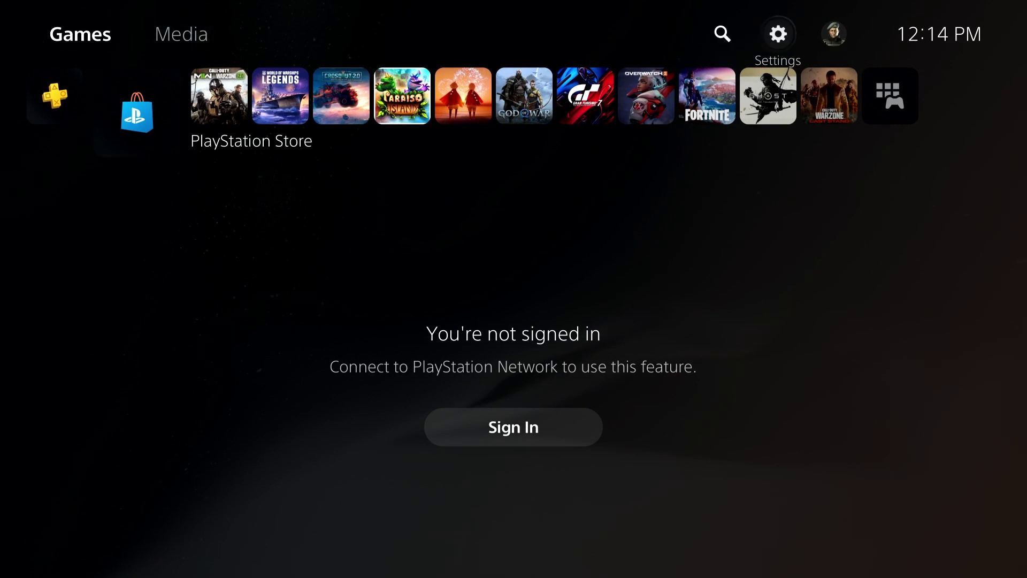
key("Return")
Start PlayStation Network sign-in under Users and Accounts and move to the Password field.
key("Down")
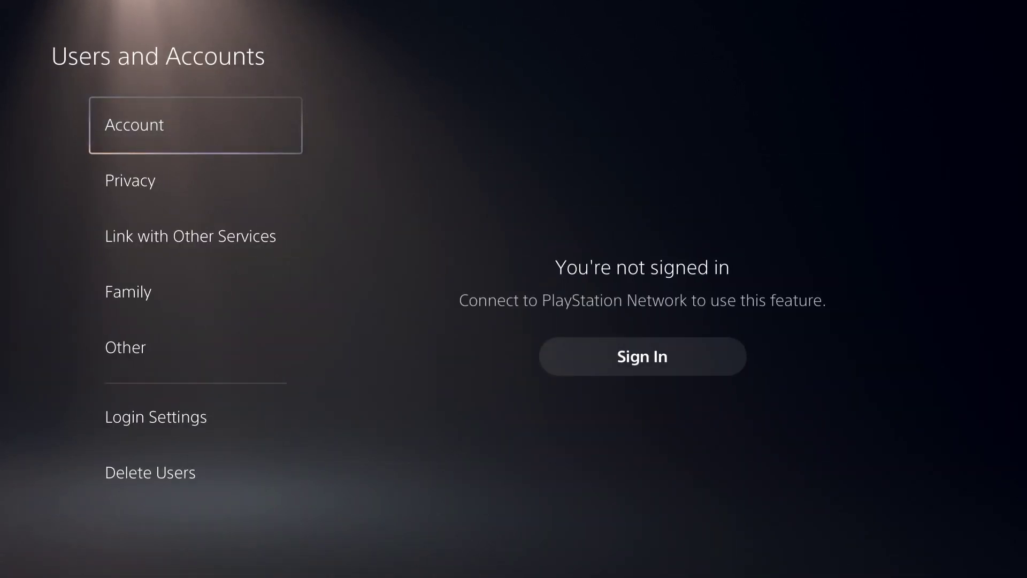
key("Right")
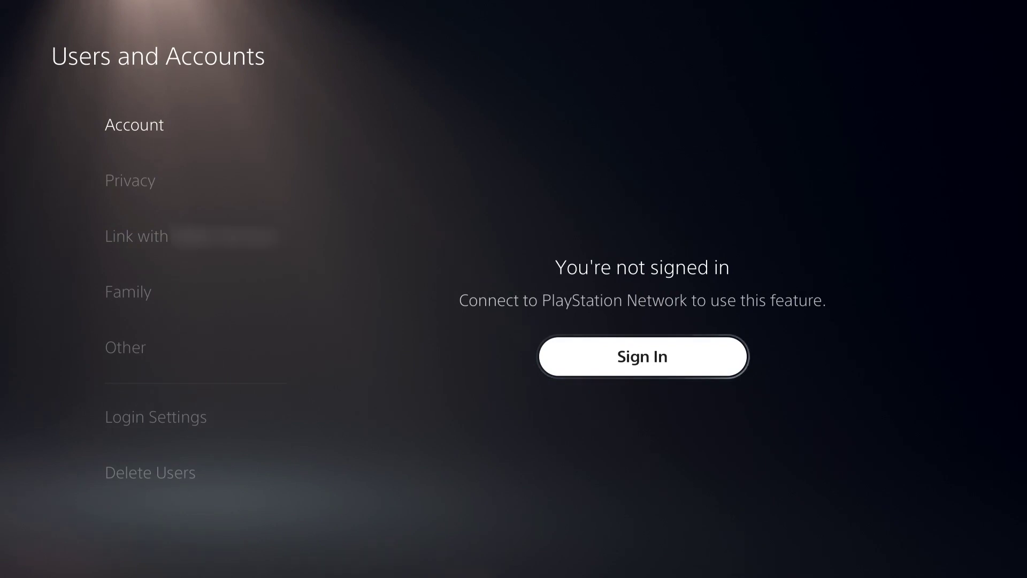
key("Return")
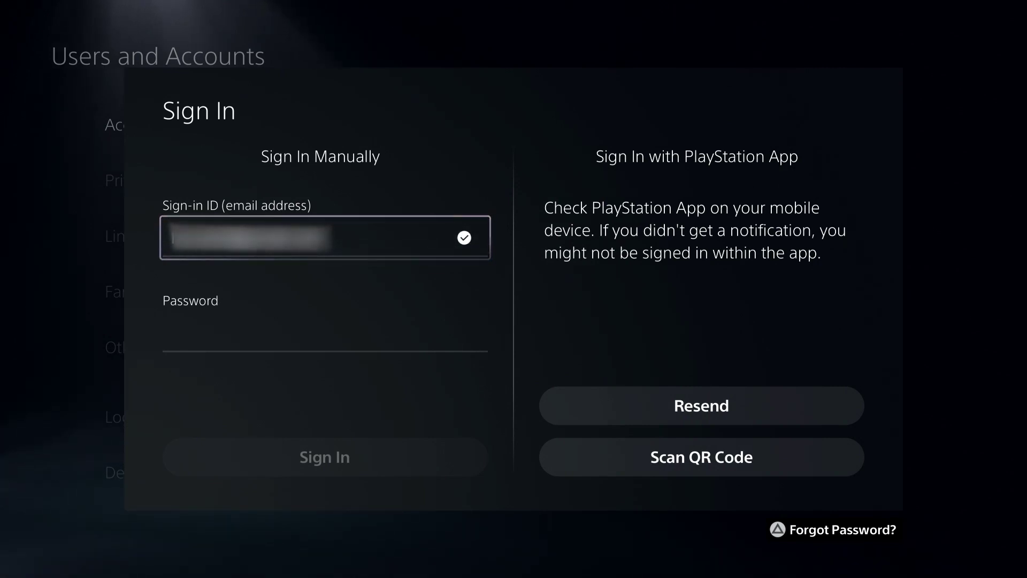
key("Down")
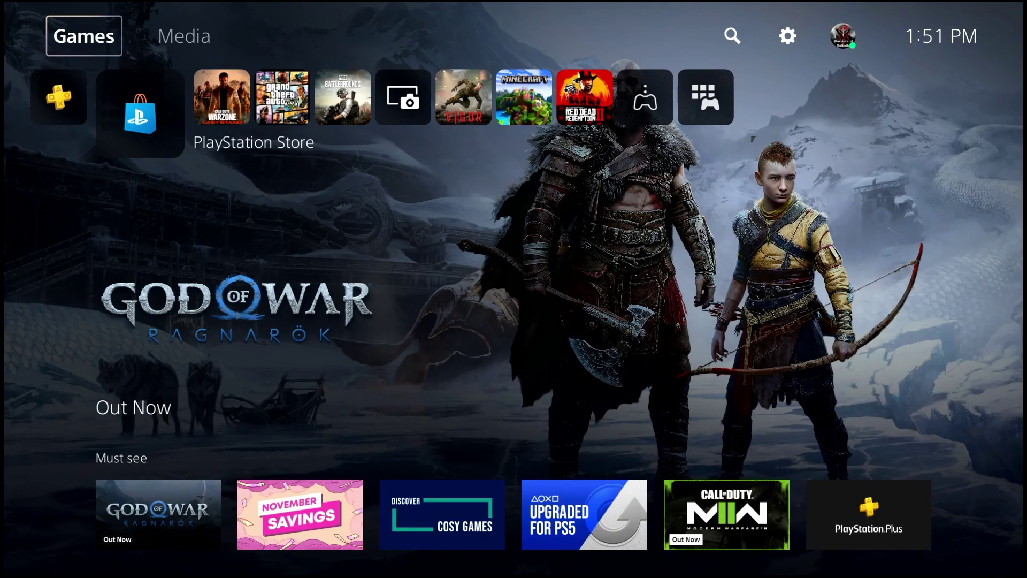
Open Settings and go down to the System category.
key("Right")
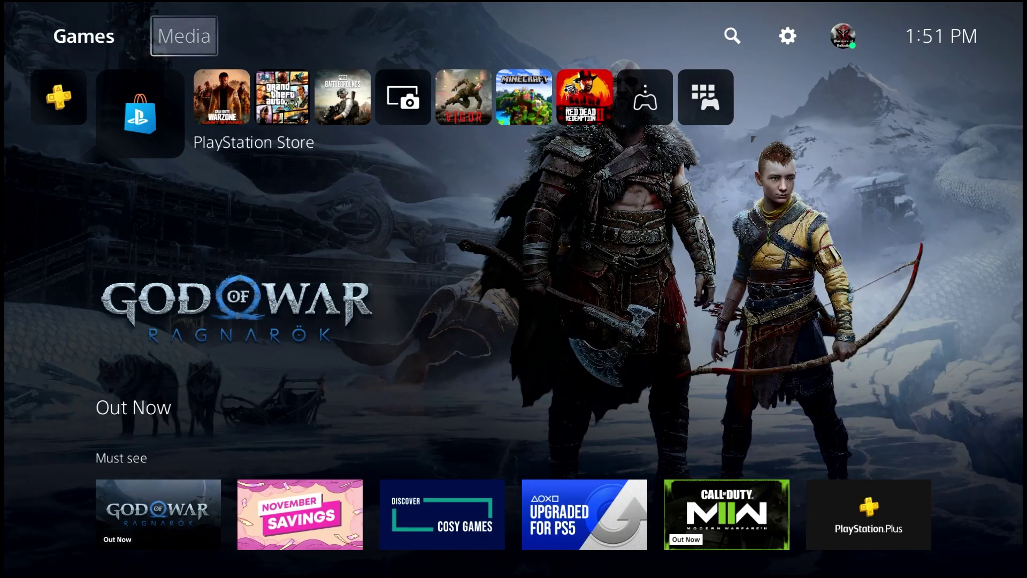
key("Right")
key("Right")
key("Return")
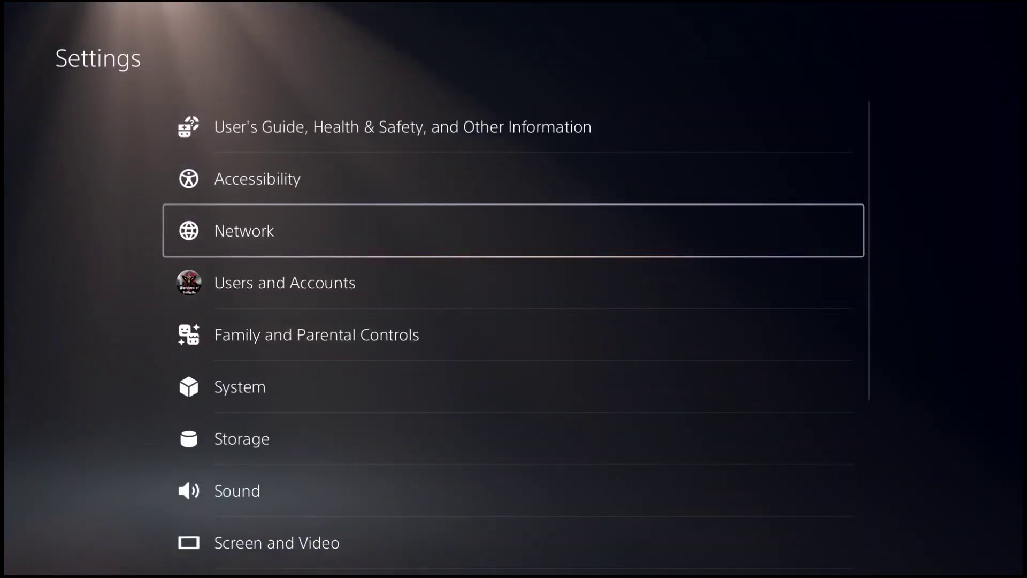
key("Down")
key("Down")
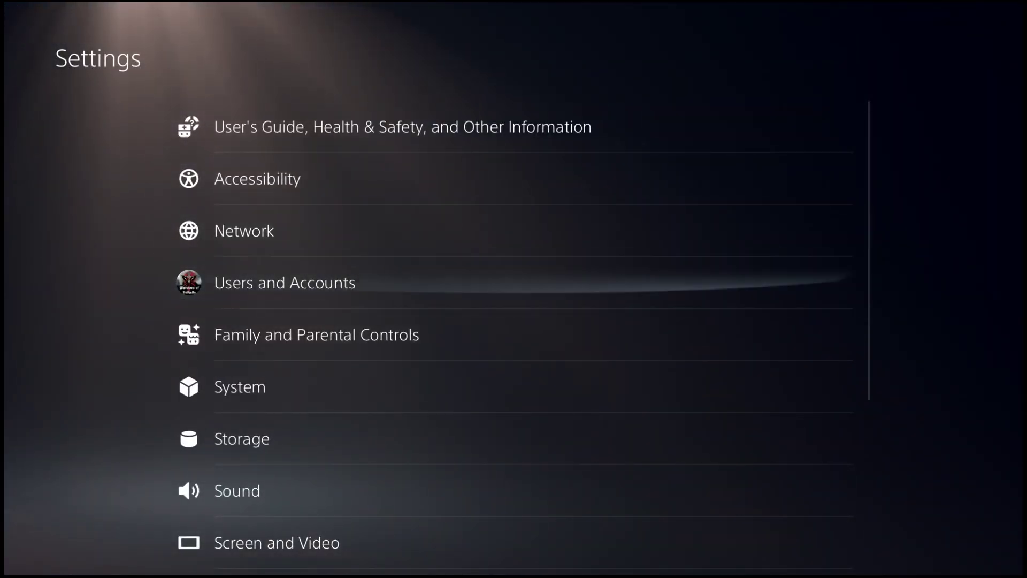
key("Down")
key("Return")
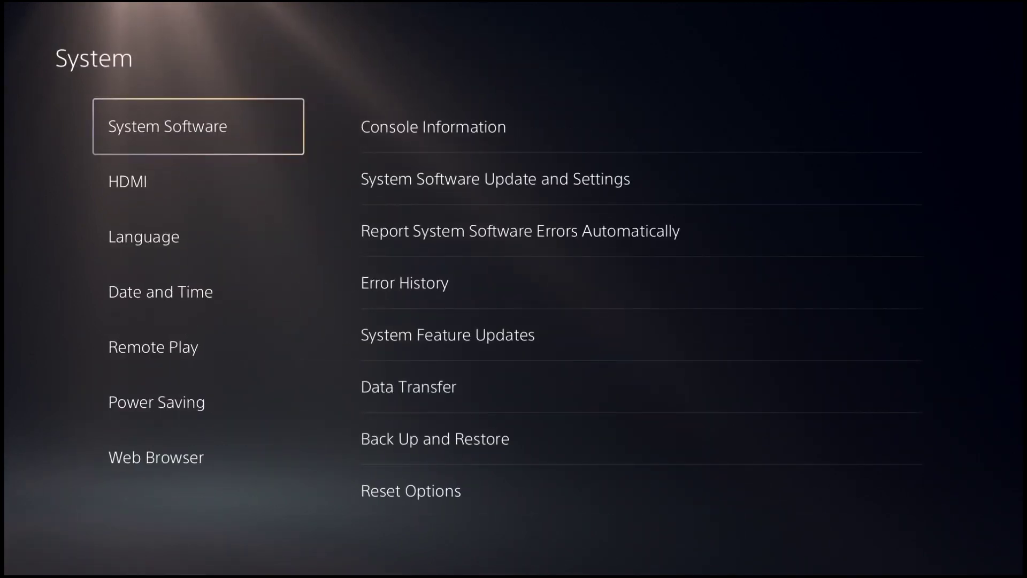
key("Down")
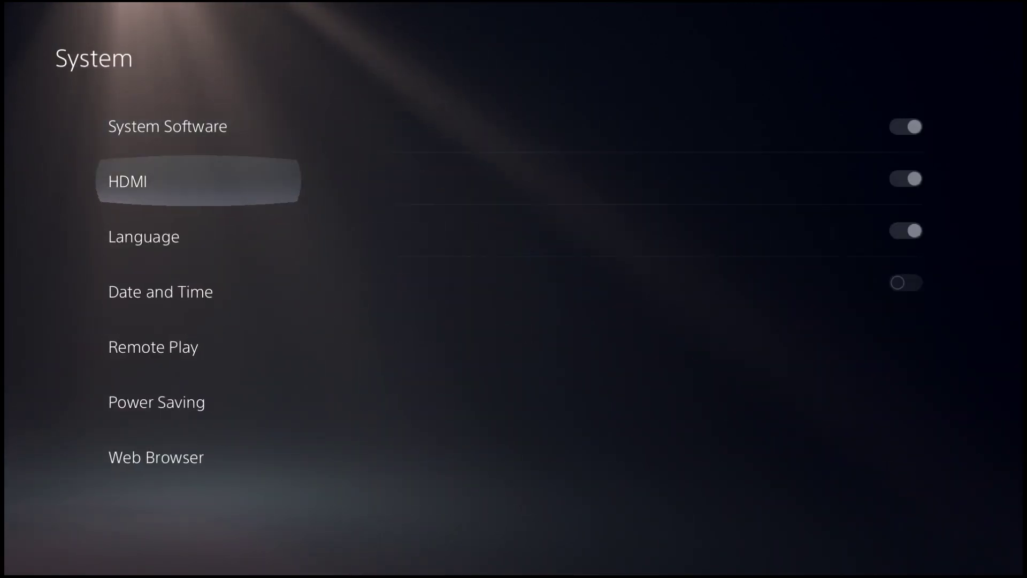
Open System Software Update and Settings under System Software.
key("Up")
key("Right")
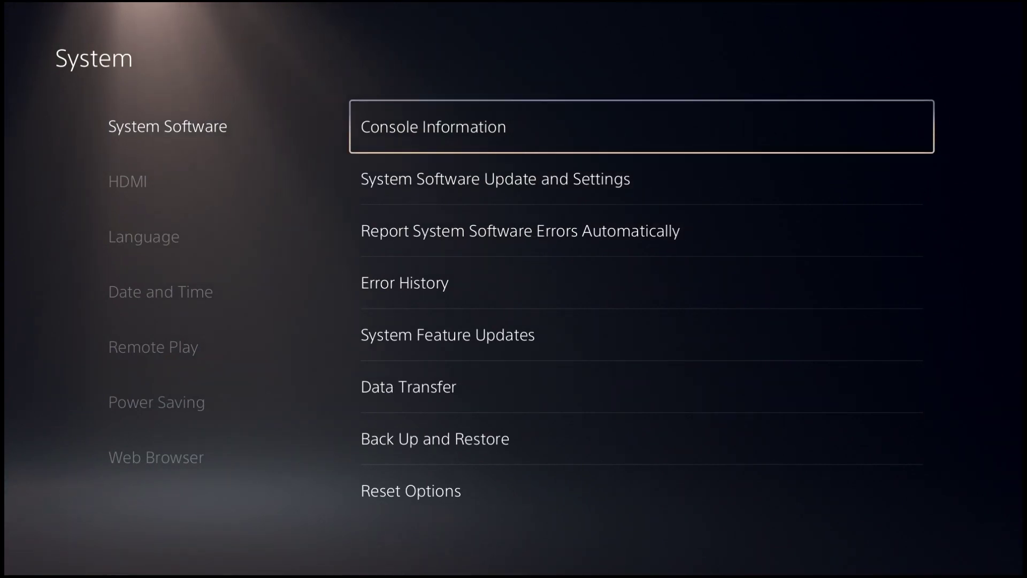
key("Down")
key("Return")
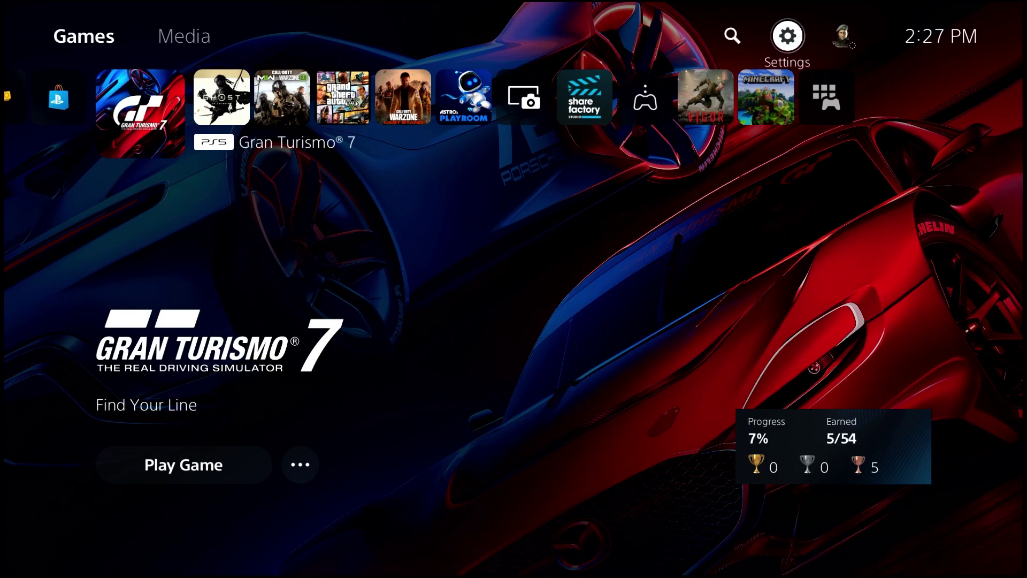
Open Settings from the home screen and enter the System category.
key("Return")
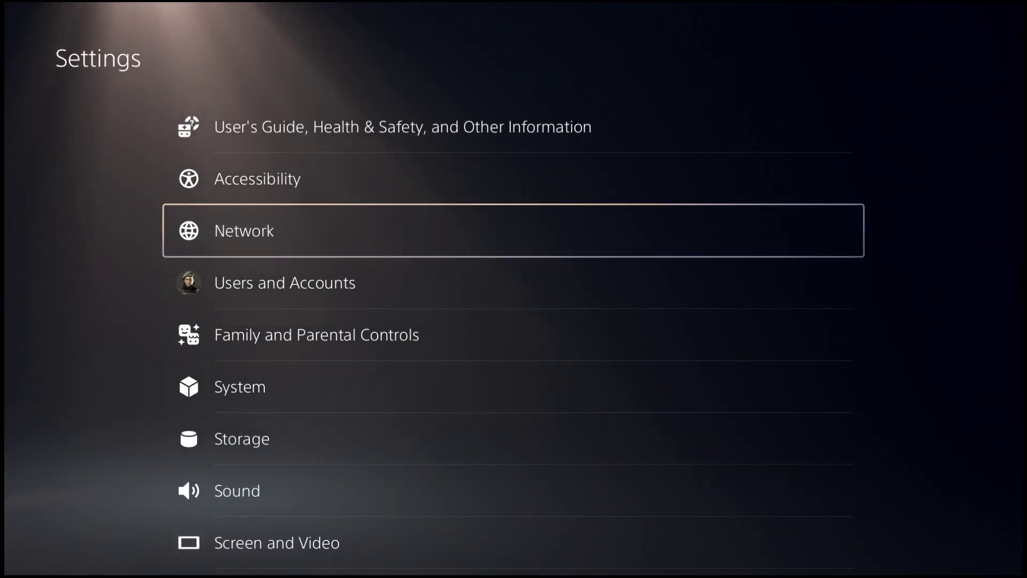
key("Down")
key("Down")
key("Down")
key("Return")
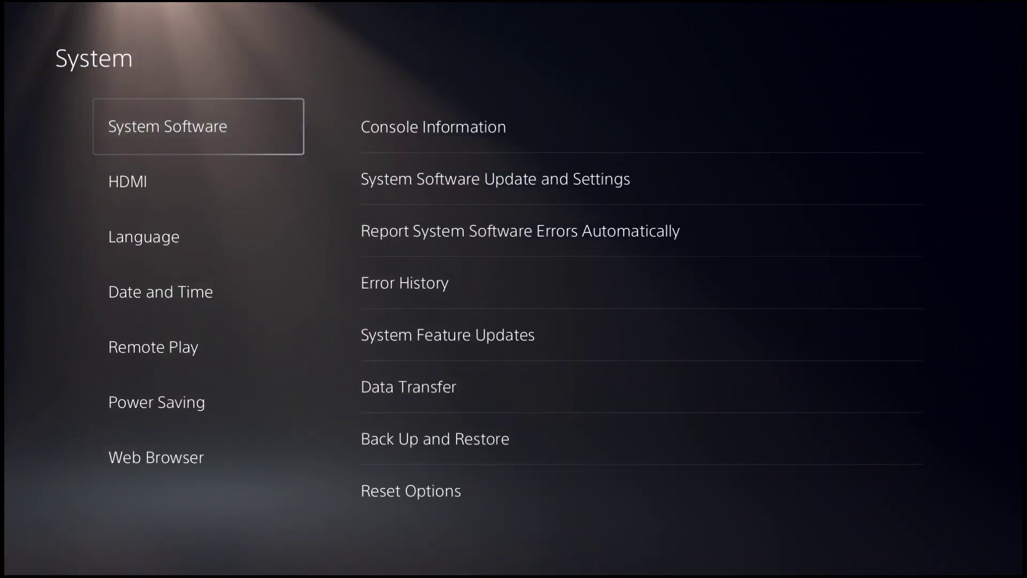
Open Reset Options from the System Software list.
key("Right")
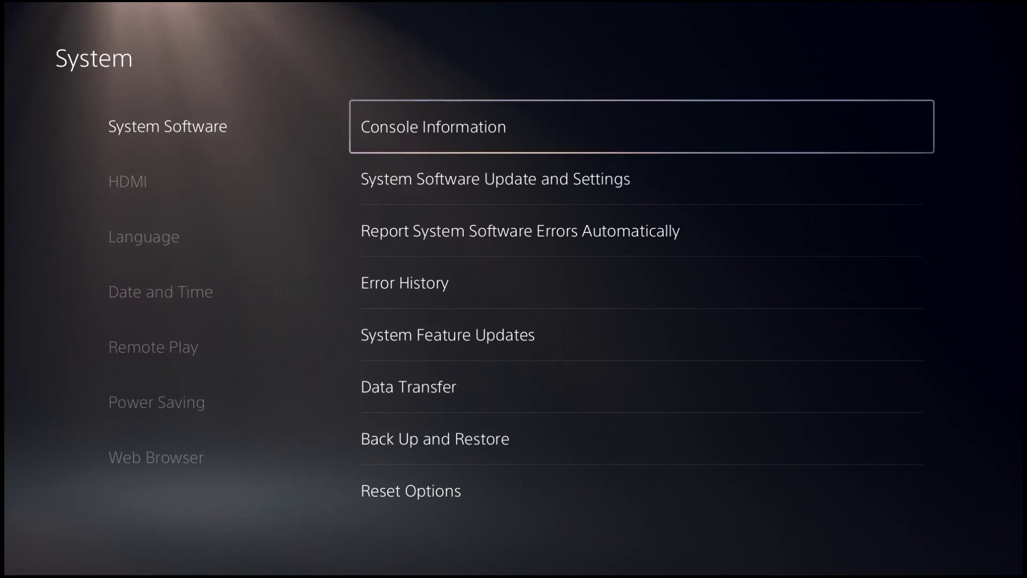
key("Down")
key("Down")
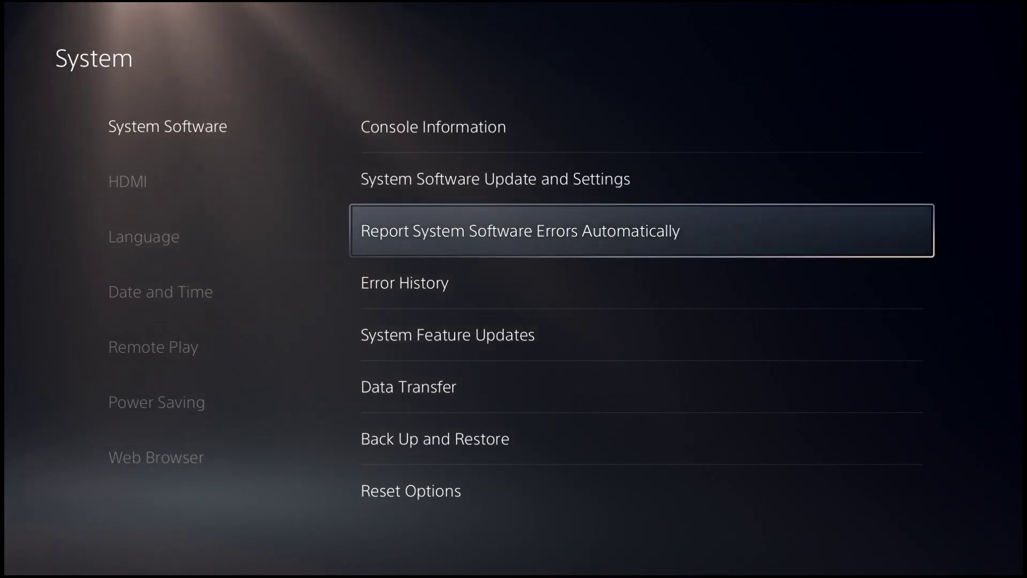
key("Down")
key("Down")
key("Down")
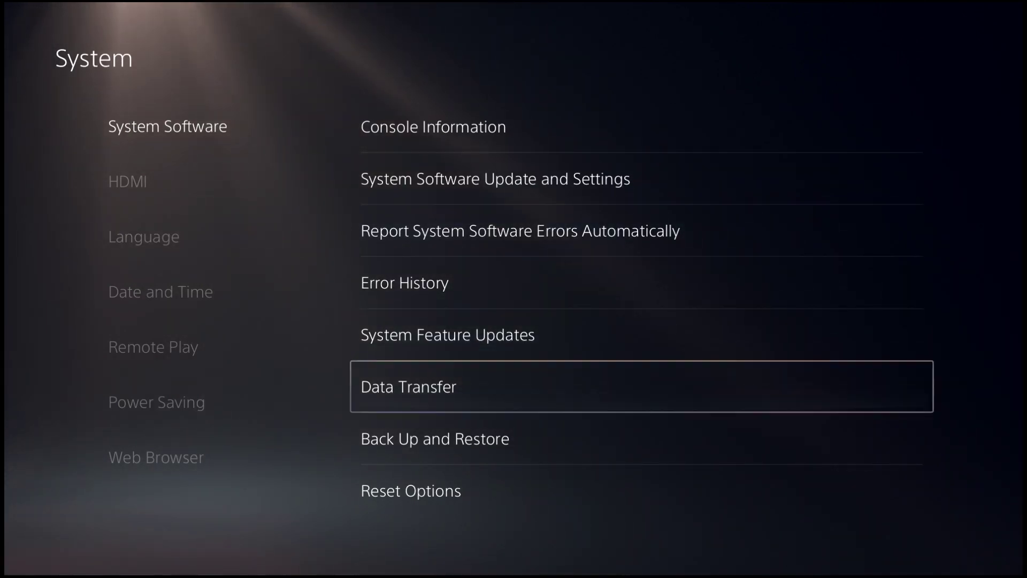
key("Down")
key("Down")
key("Return")
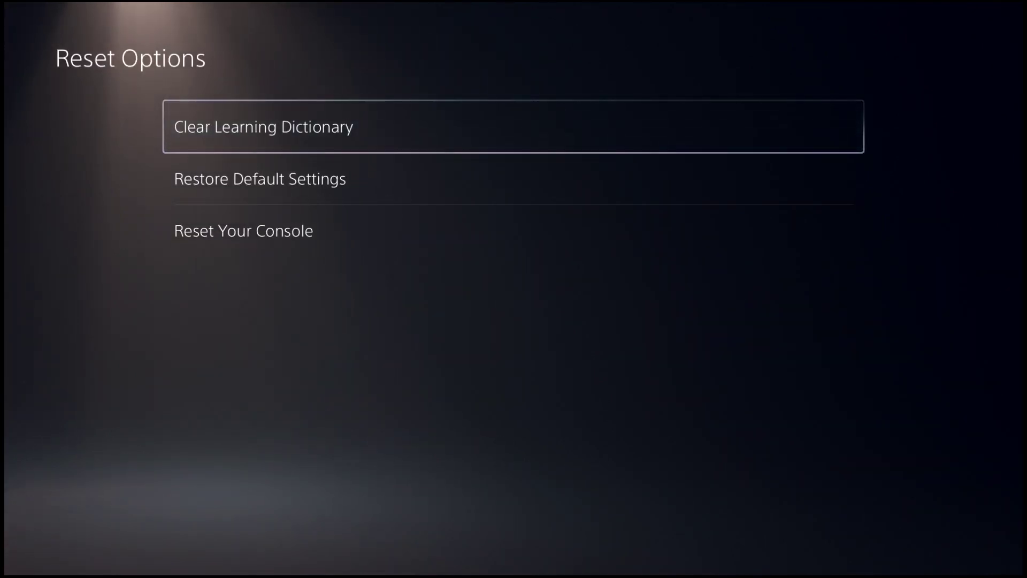
Choose Reset Your Console and confirm Reset to reach the factory-reset warning.
key("Down")
key("Down")
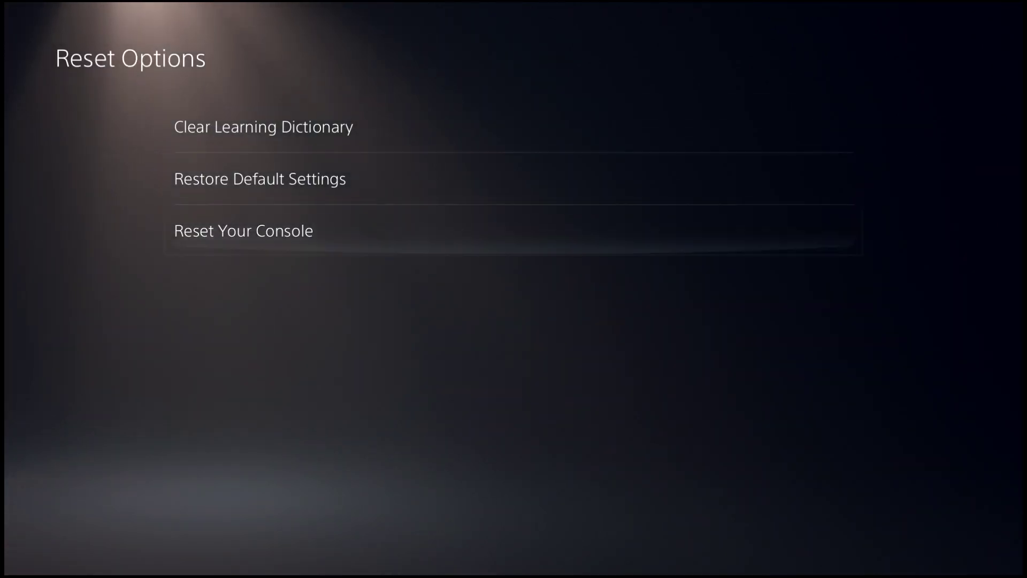
key("Return")
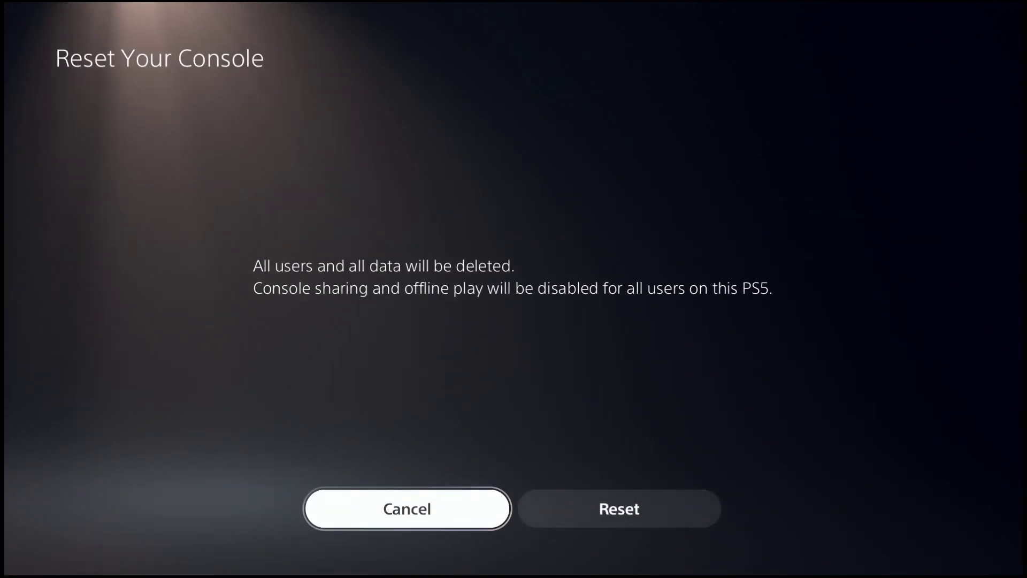
key("Right")
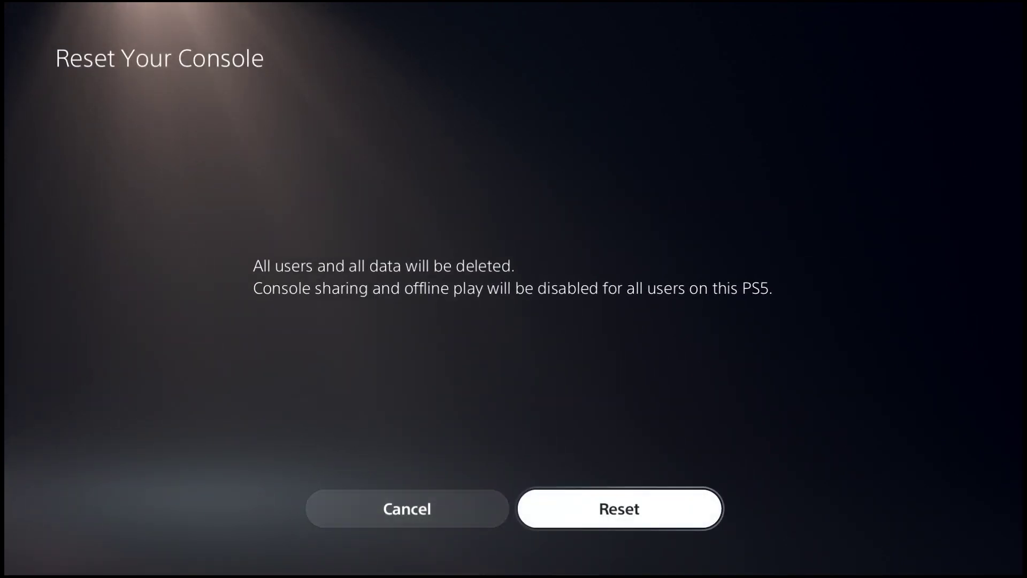
key("Return")
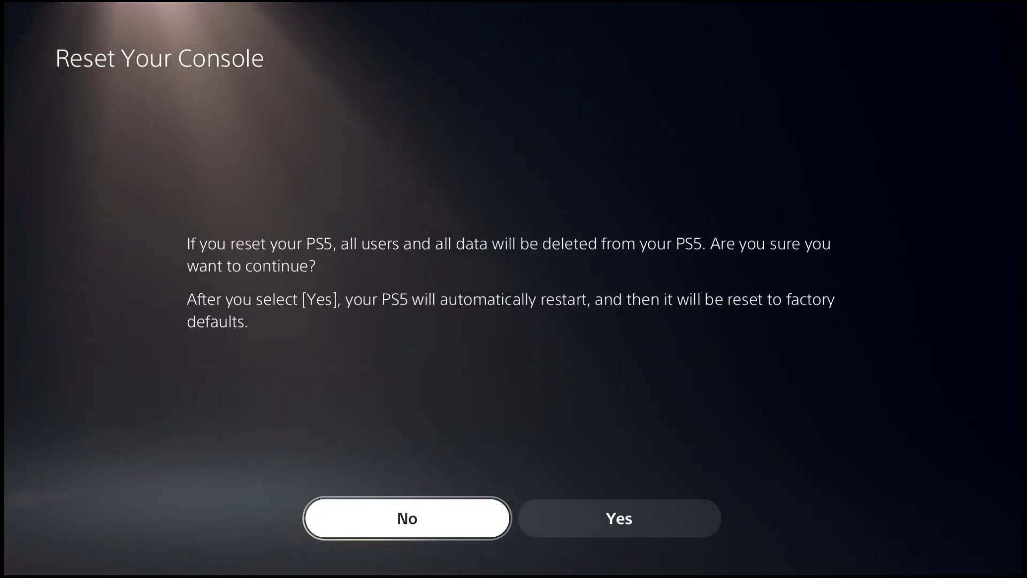
key("Right")
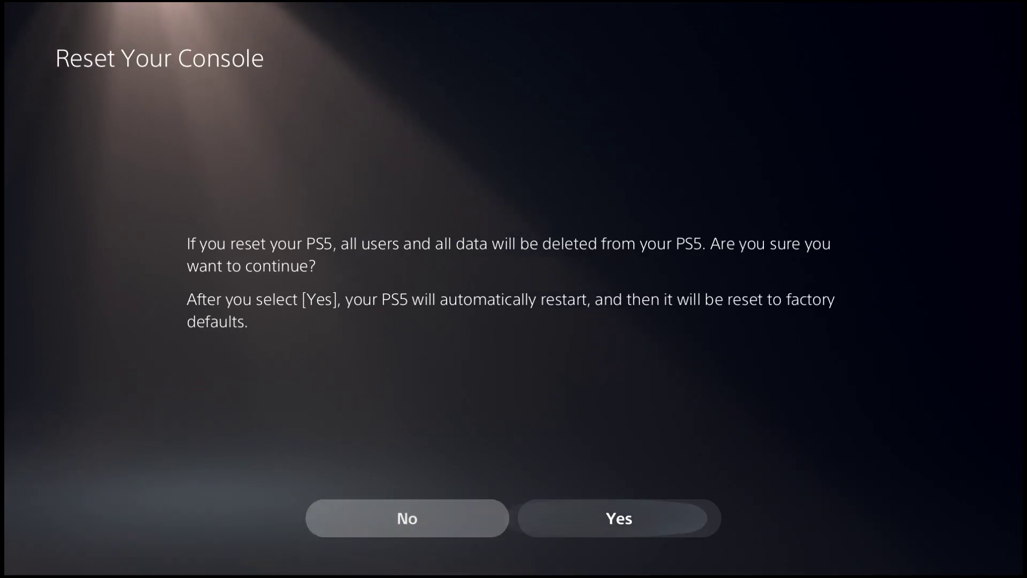